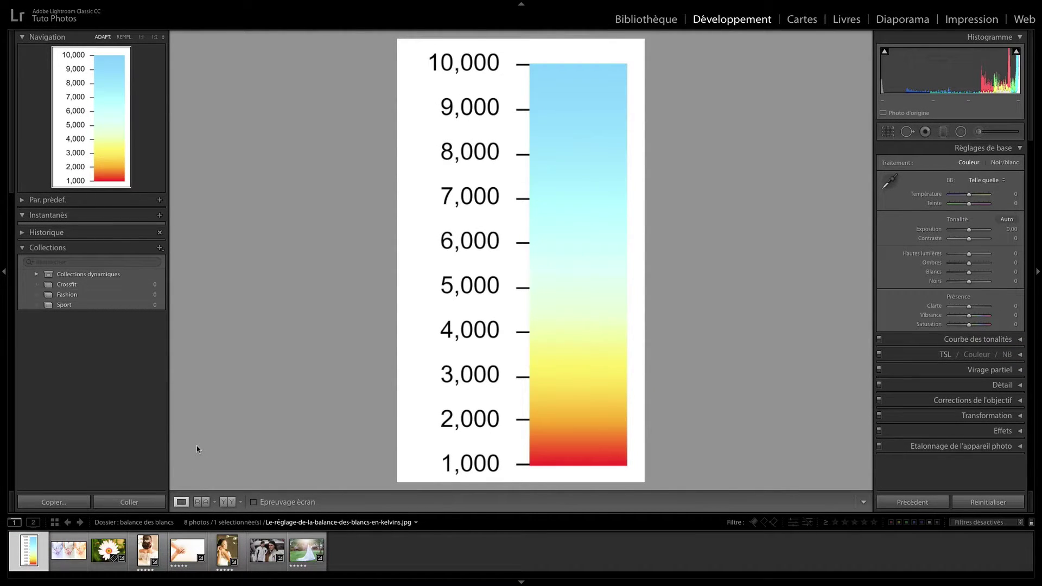
Step: Compare the bouquet white-balance photo, then bring up the pink-tipped daisy photo for editing
{"action": "left_click", "coordinate": [65, 549]}
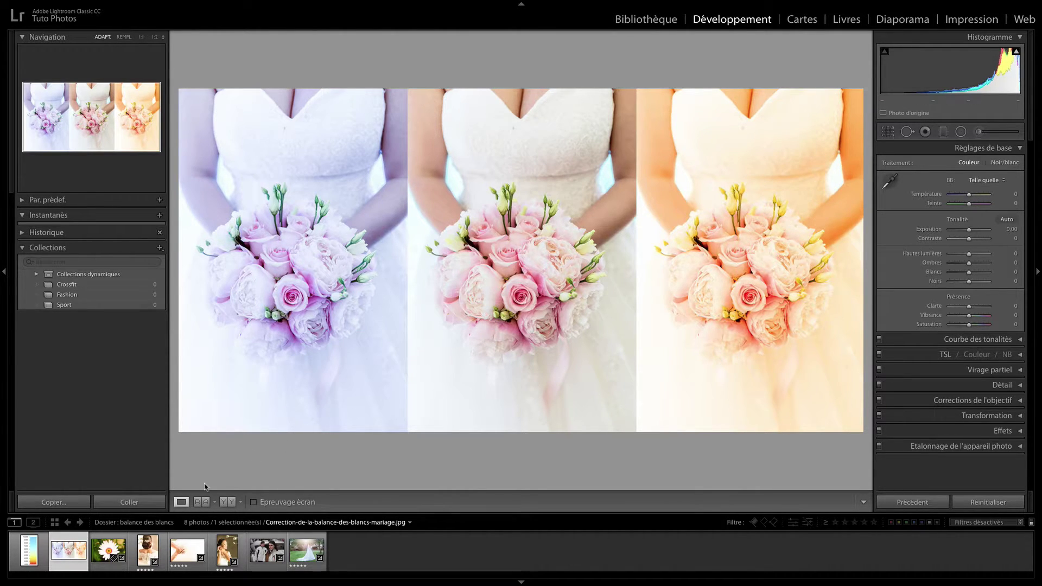
{"action": "left_click", "coordinate": [101, 546]}
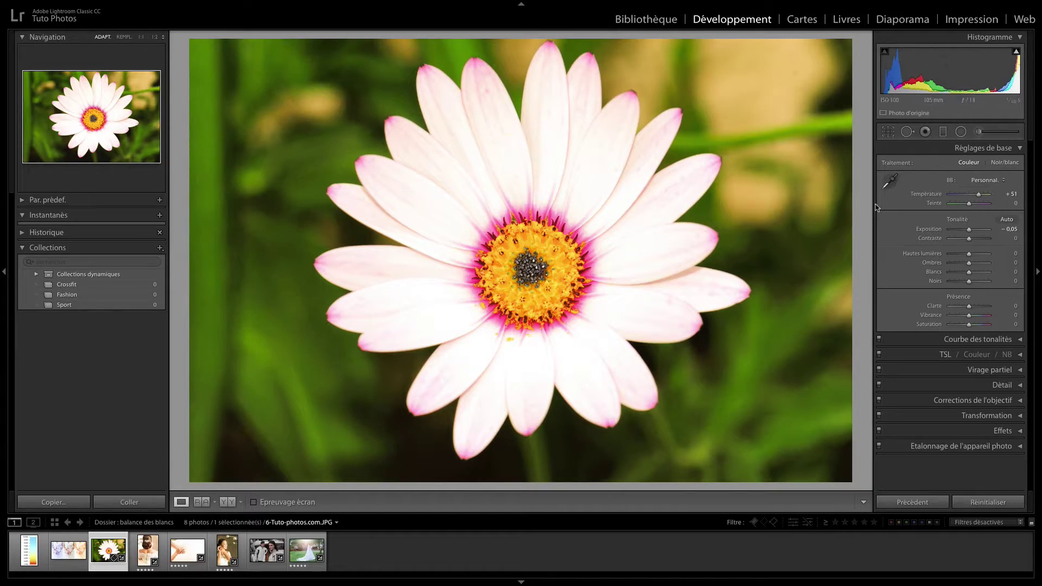
Step: Neutralise the daisy by sampling a white petal (temperature +3, tint −18), then open the bride-back portrait
{"action": "left_click", "coordinate": [890, 182]}
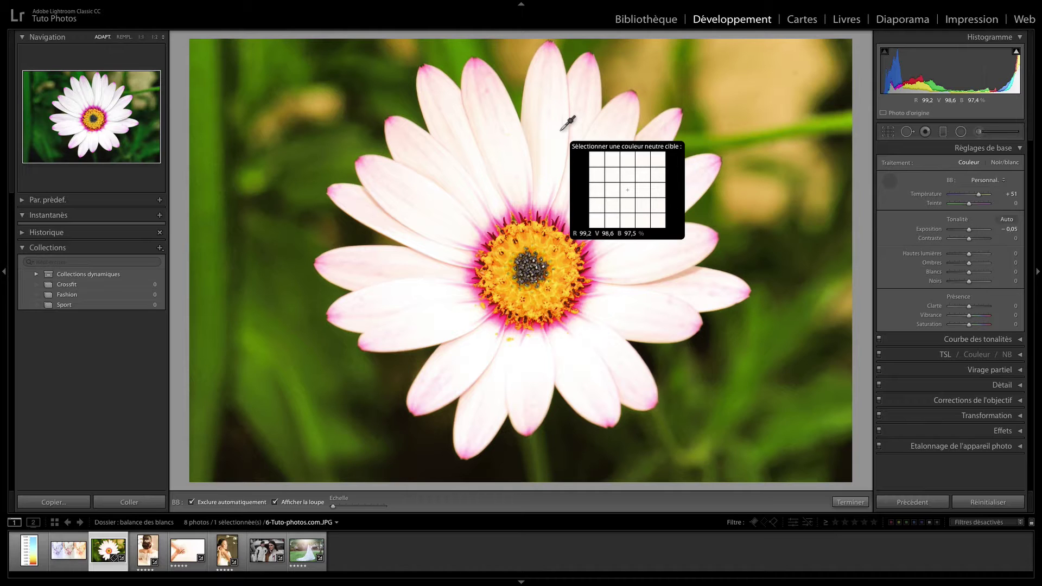
{"action": "left_click", "coordinate": [561, 130]}
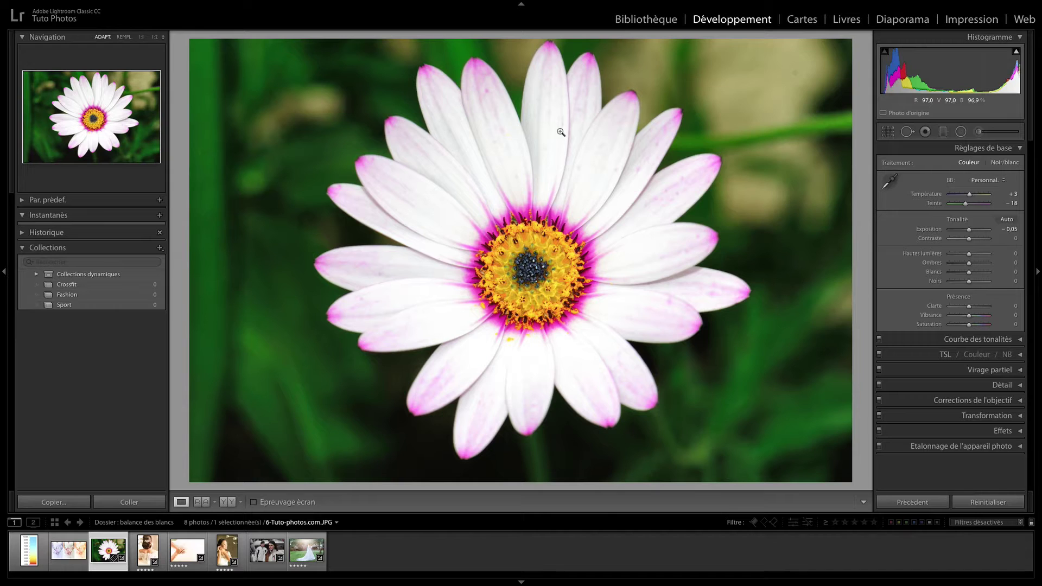
{"action": "left_click", "coordinate": [145, 544]}
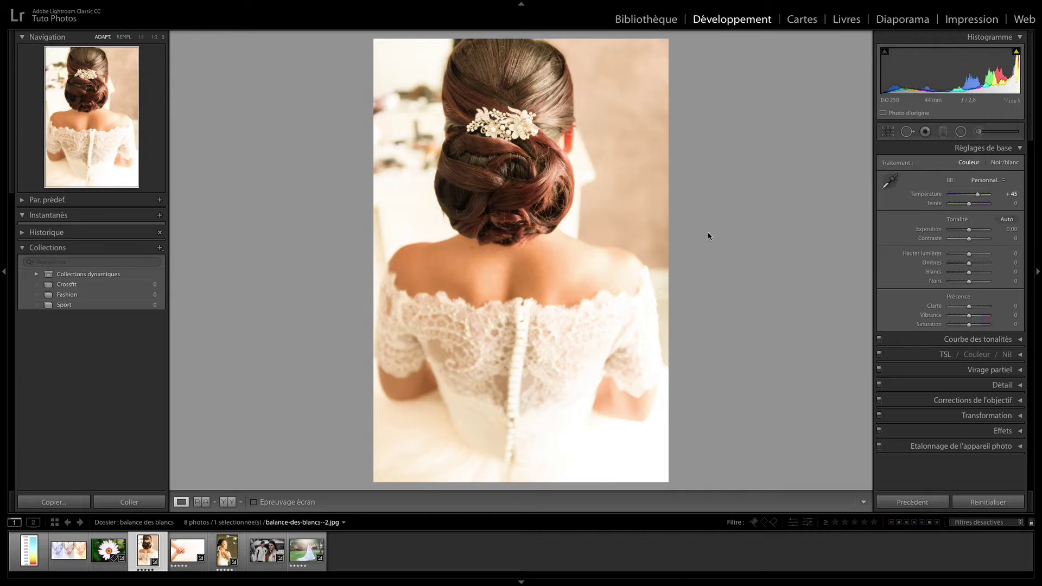
Step: Neutralise the bride-back portrait by sampling the white lace dress, then open the hands close-up
{"action": "left_click", "coordinate": [890, 181]}
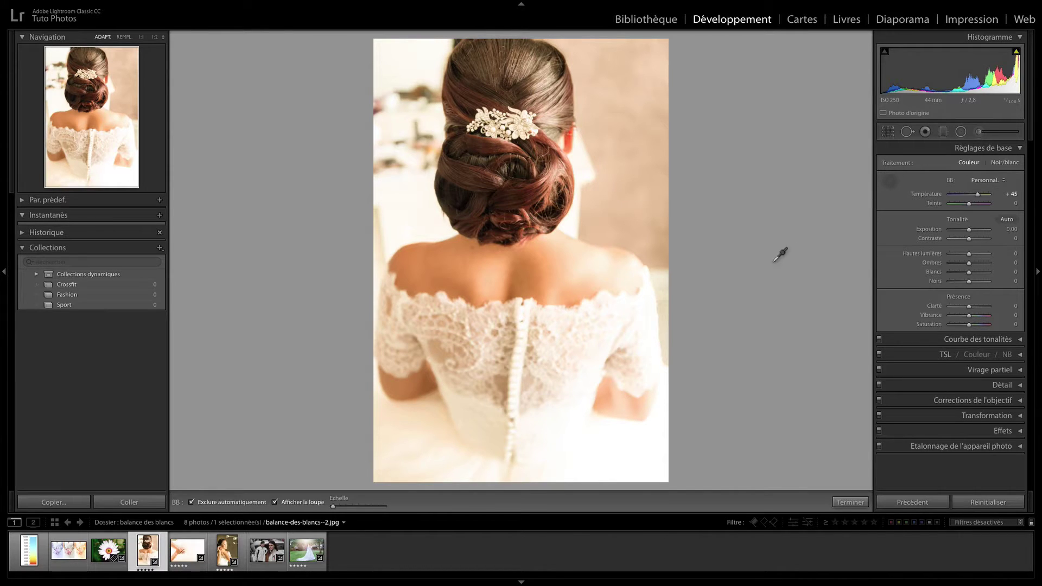
{"action": "left_click", "coordinate": [584, 356]}
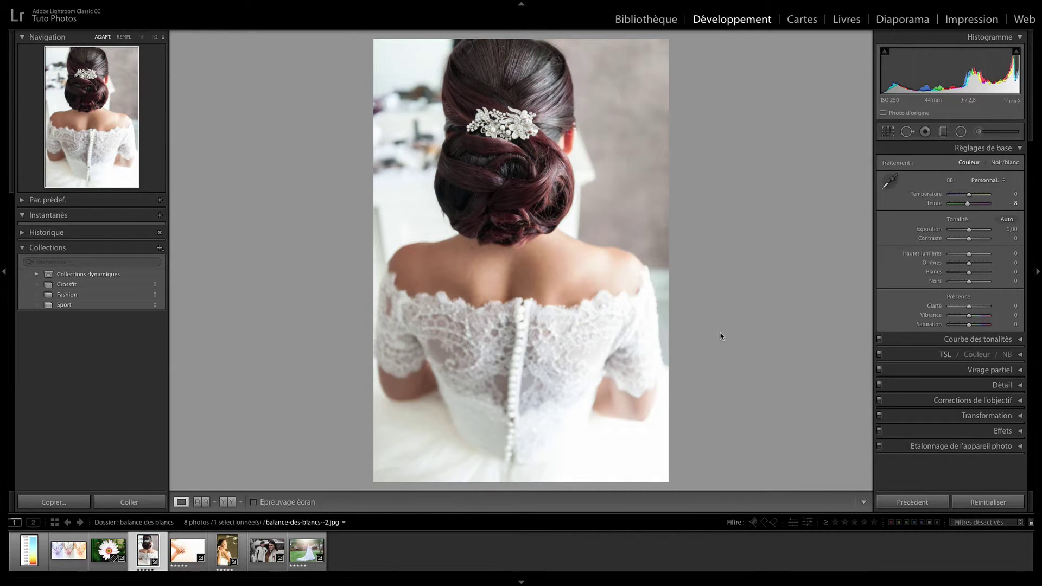
{"action": "left_click", "coordinate": [185, 548]}
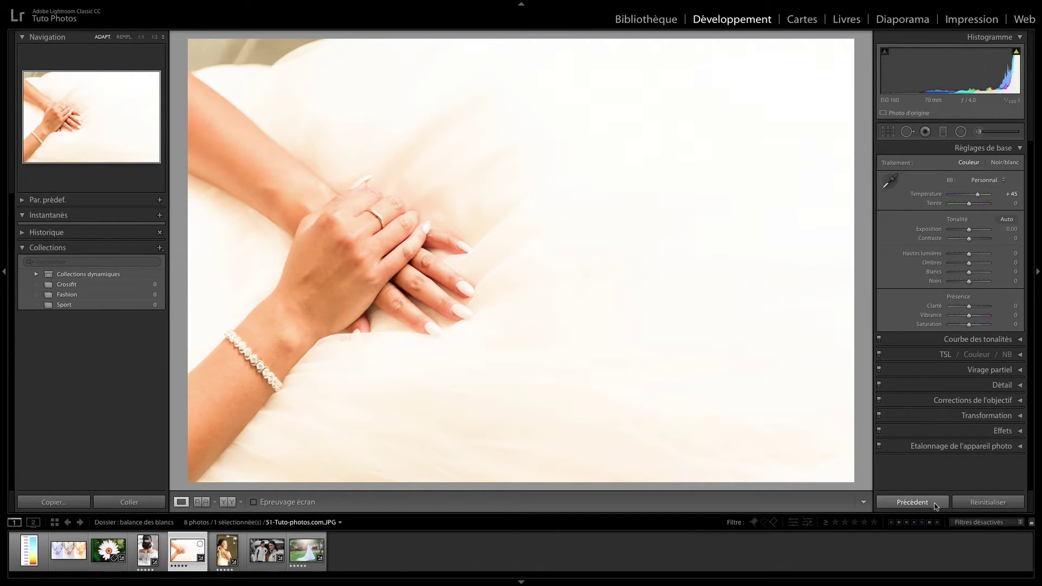
Step: Paste the previous settings onto the hands close-up (temperature 0, tint −8), then open the earrings portrait
{"action": "left_click", "coordinate": [934, 507]}
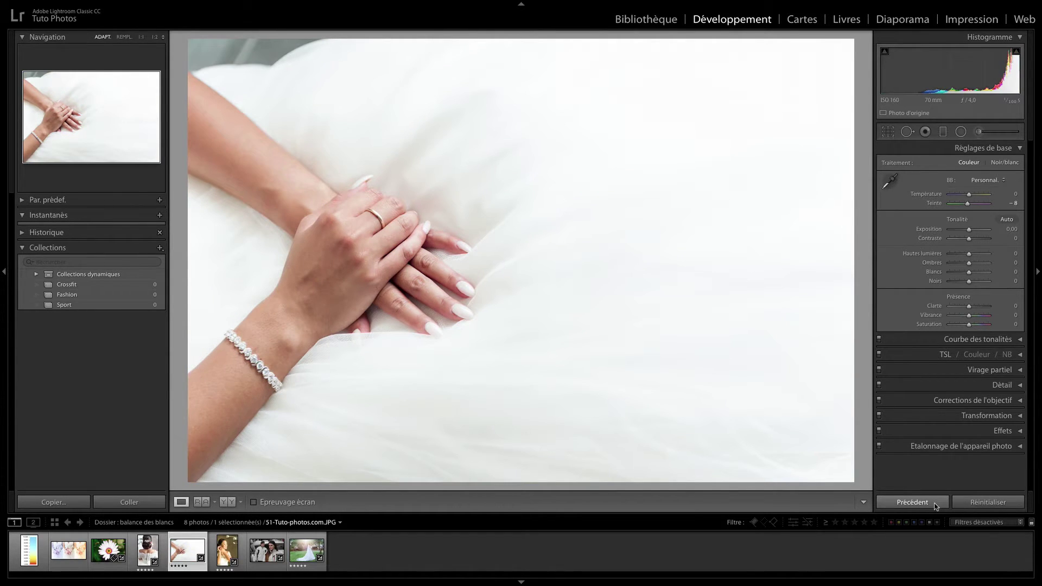
{"action": "left_click", "coordinate": [222, 552]}
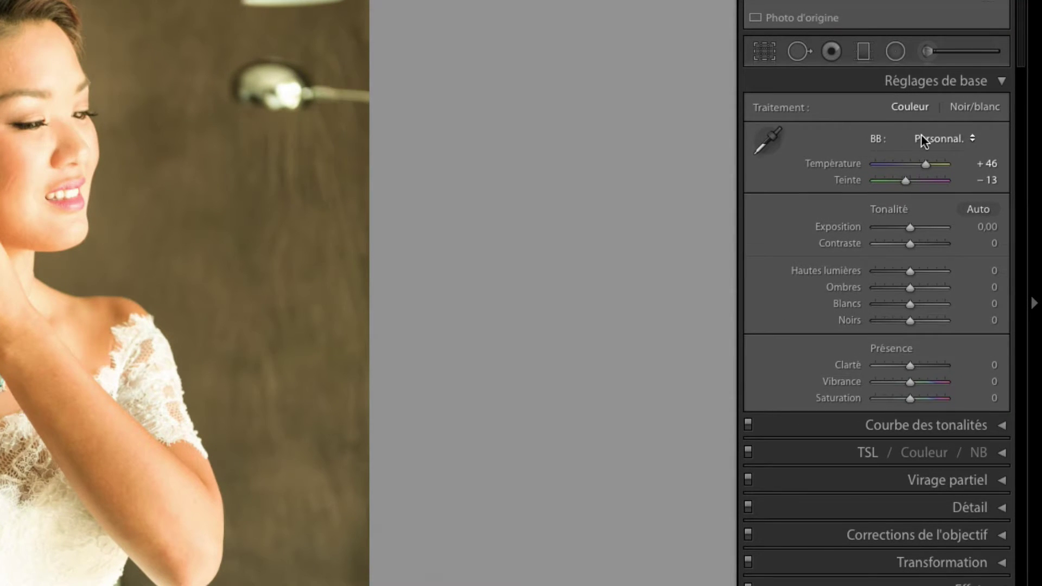
Step: Set the earrings portrait to Auto white balance (temperature −5, tint −13), then open the couple-in-jackets photo
{"action": "left_click", "coordinate": [970, 138]}
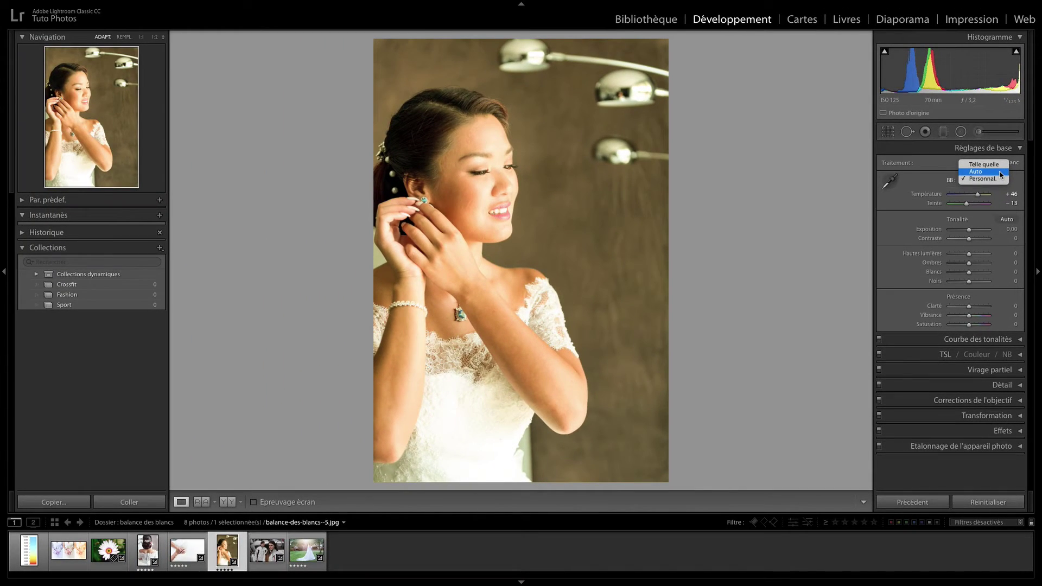
{"action": "left_click", "coordinate": [1000, 171]}
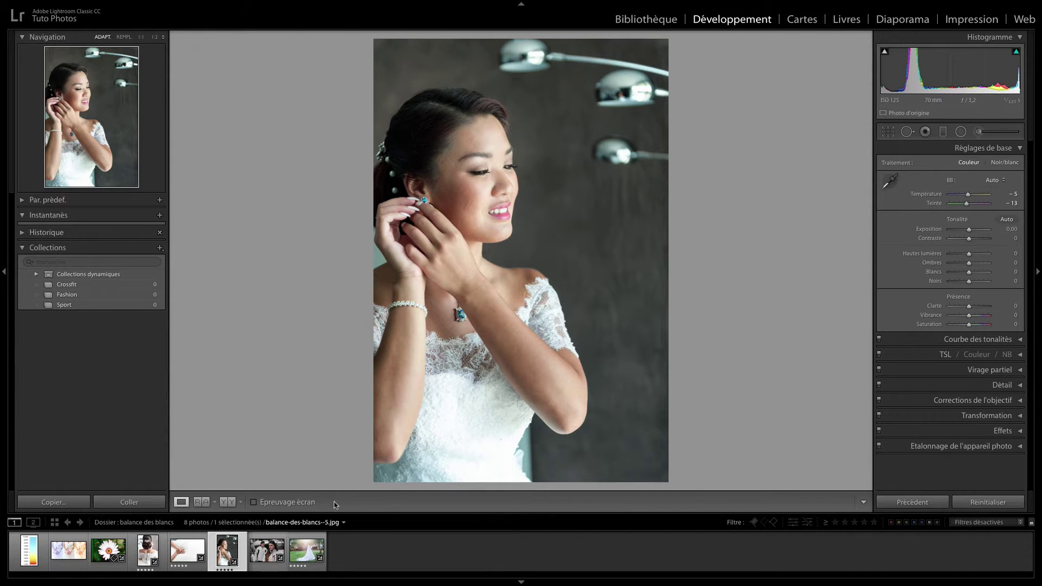
{"action": "left_click", "coordinate": [267, 545]}
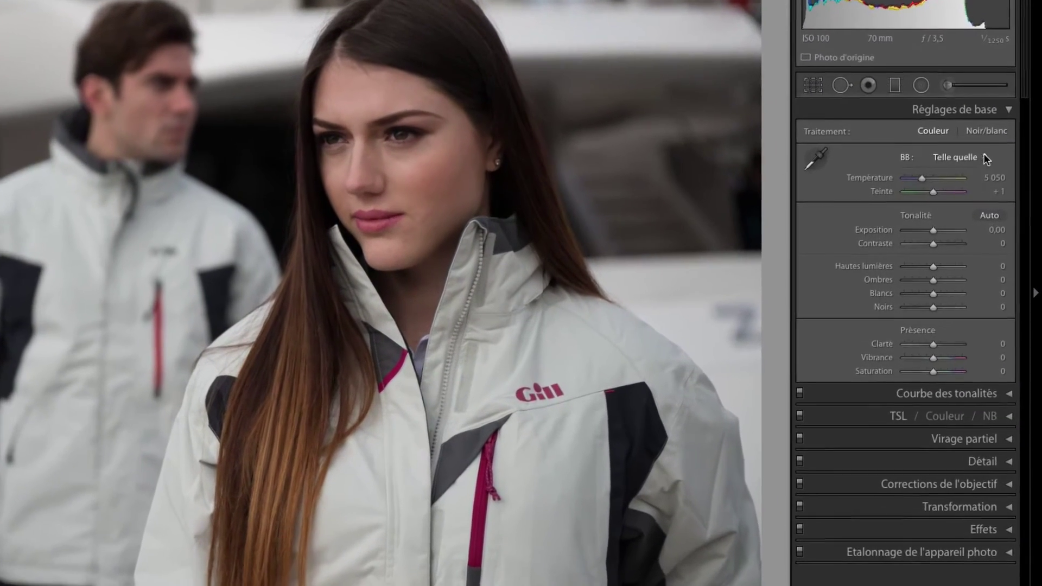
{"action": "left_click", "coordinate": [997, 179]}
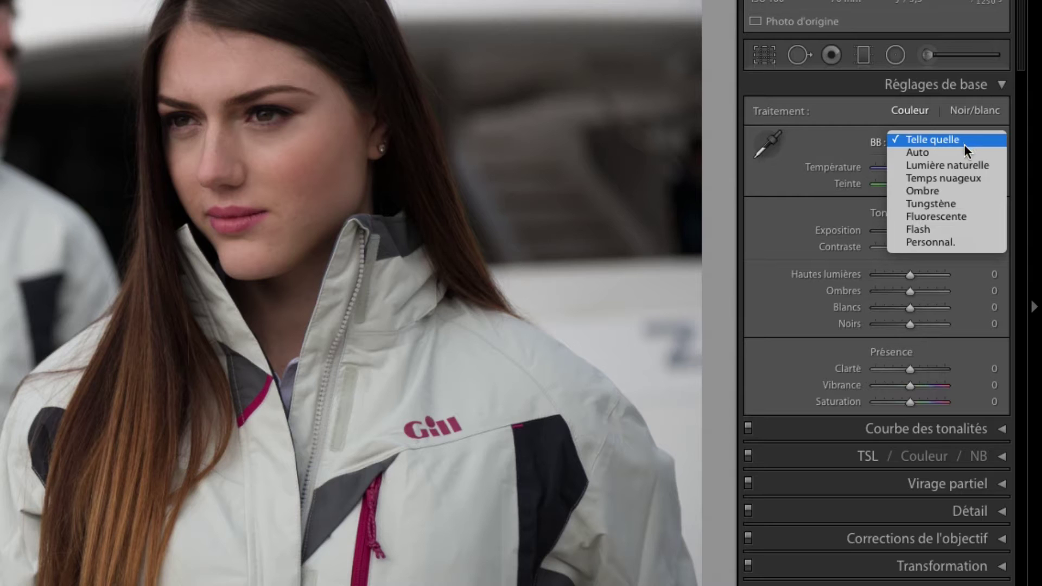
{"action": "left_click", "coordinate": [958, 167]}
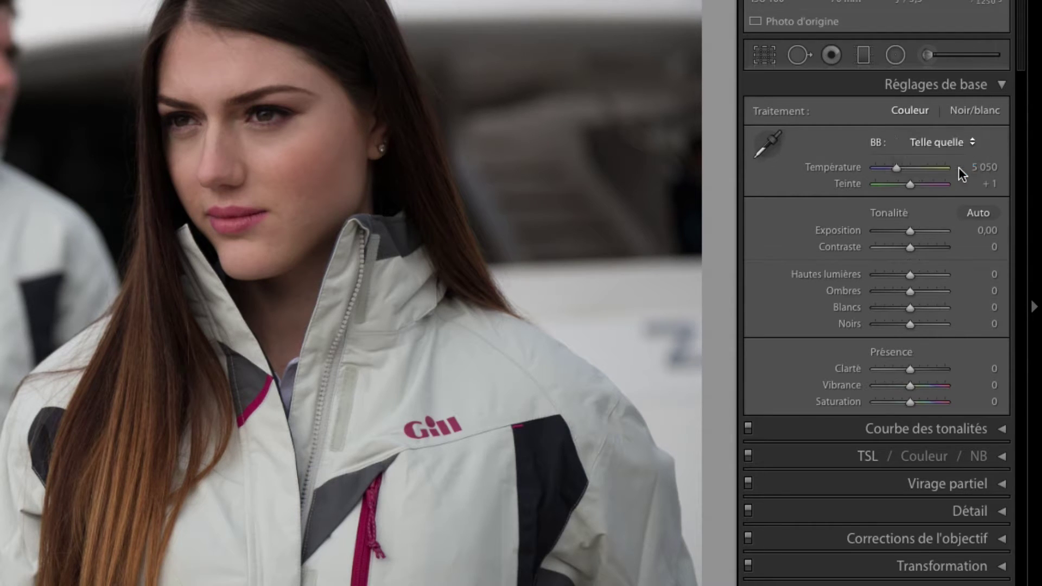
{"action": "left_click", "coordinate": [970, 140]}
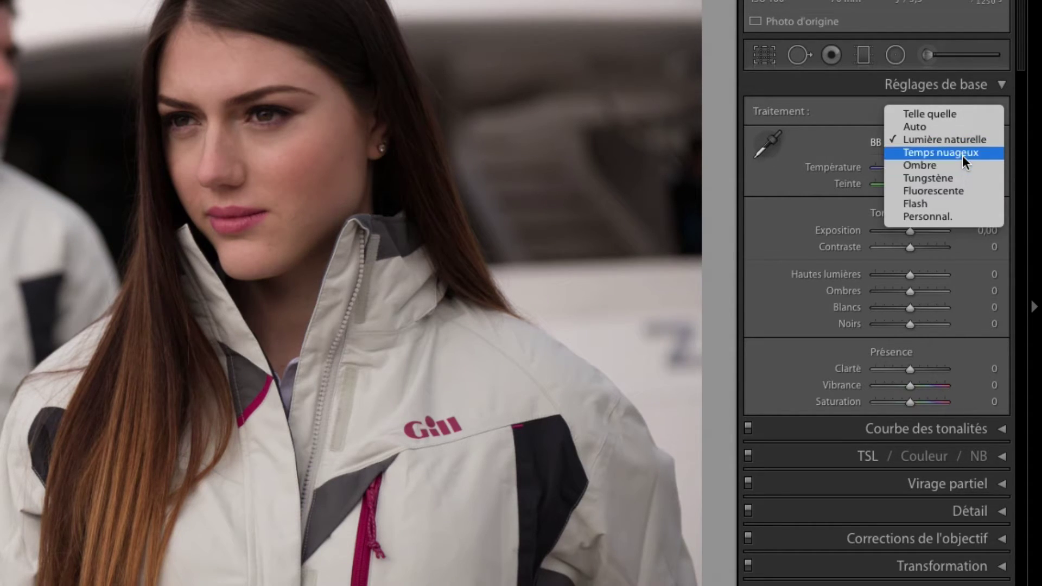
{"action": "left_click", "coordinate": [956, 165]}
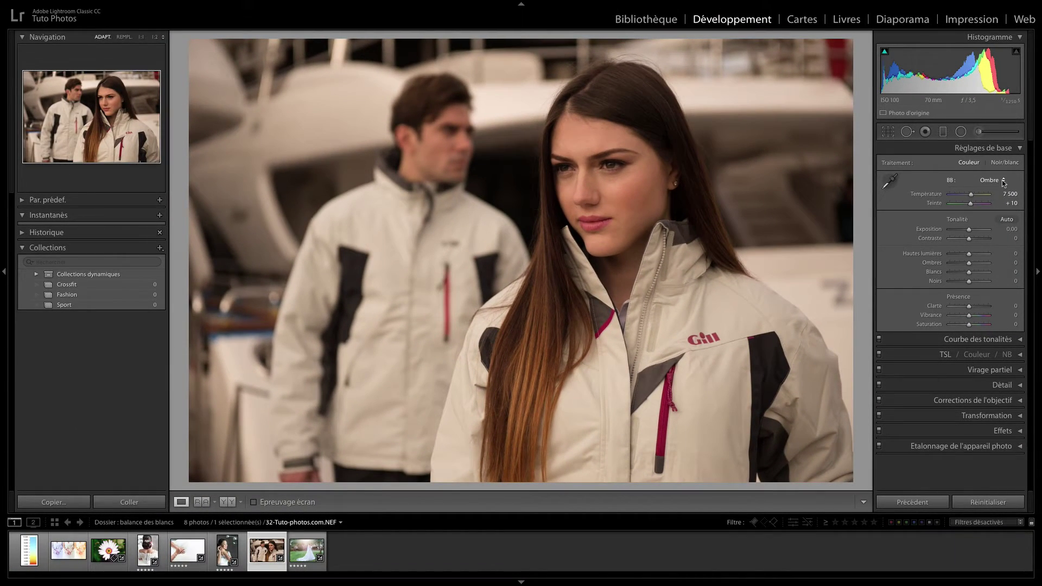
{"action": "left_click", "coordinate": [1002, 183]}
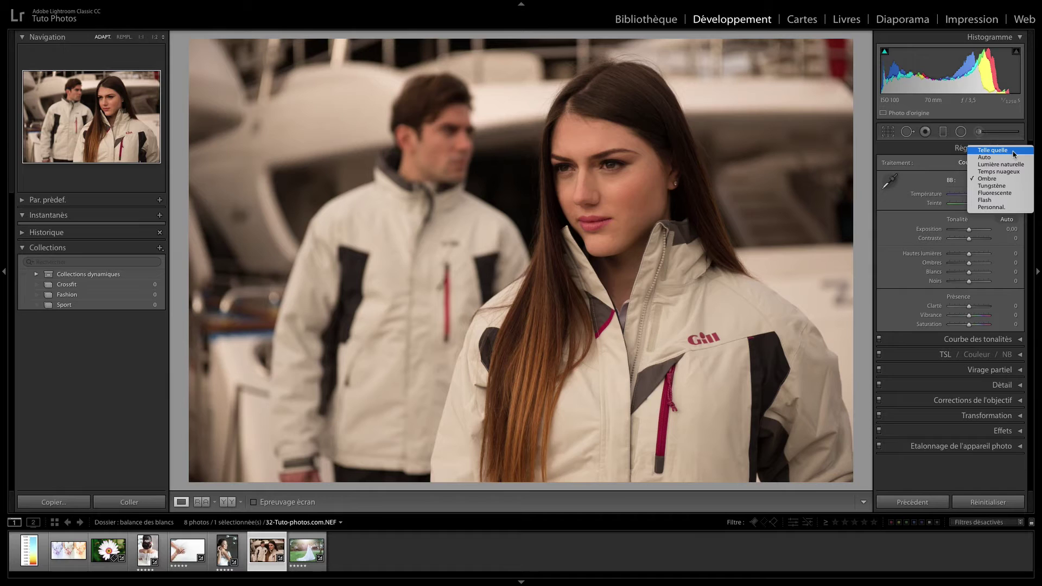
{"action": "left_click", "coordinate": [1013, 154]}
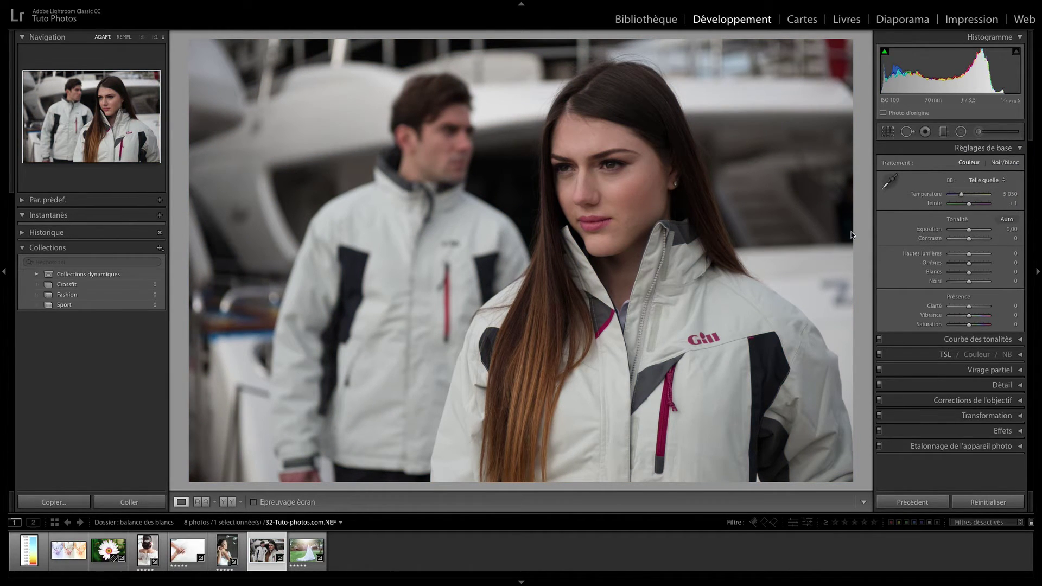
Step: Neutralise the bride-on-the-lawn photo's white balance by sampling a neutral area
{"action": "left_click", "coordinate": [297, 560]}
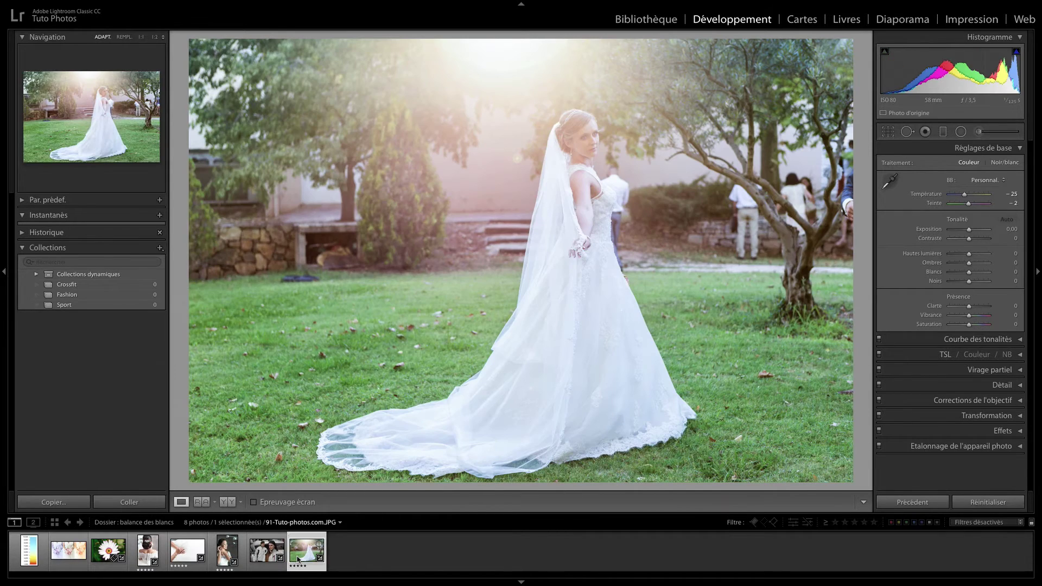
{"action": "left_click", "coordinate": [896, 185]}
{"action": "left_click", "coordinate": [554, 288]}
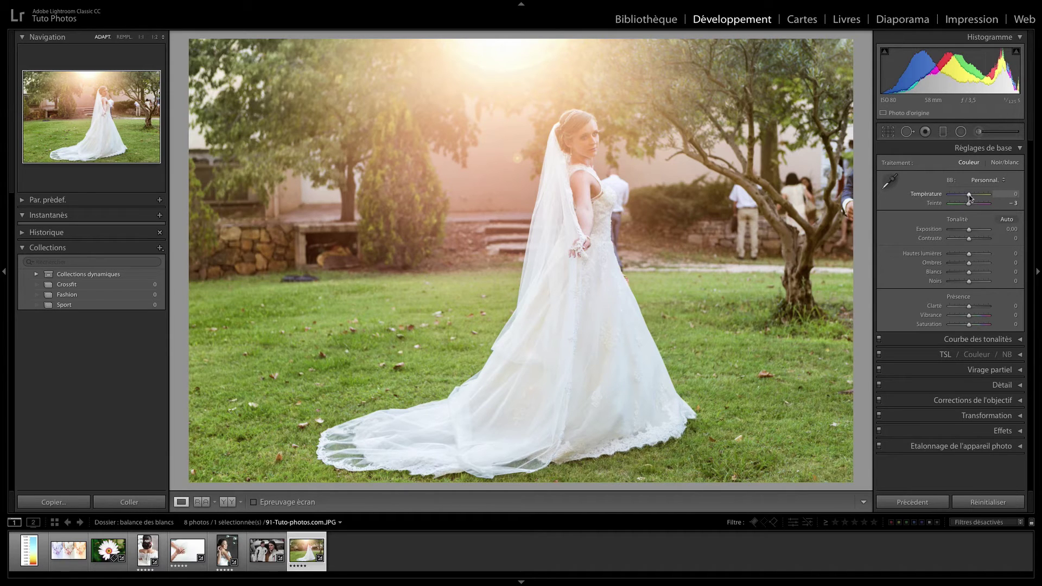
Step: Warm the bride-on-the-lawn photo to Temperature +15 and check the face at 1:1
{"action": "left_click_drag", "start_coordinate": [969, 196], "coordinate": [972, 197]}
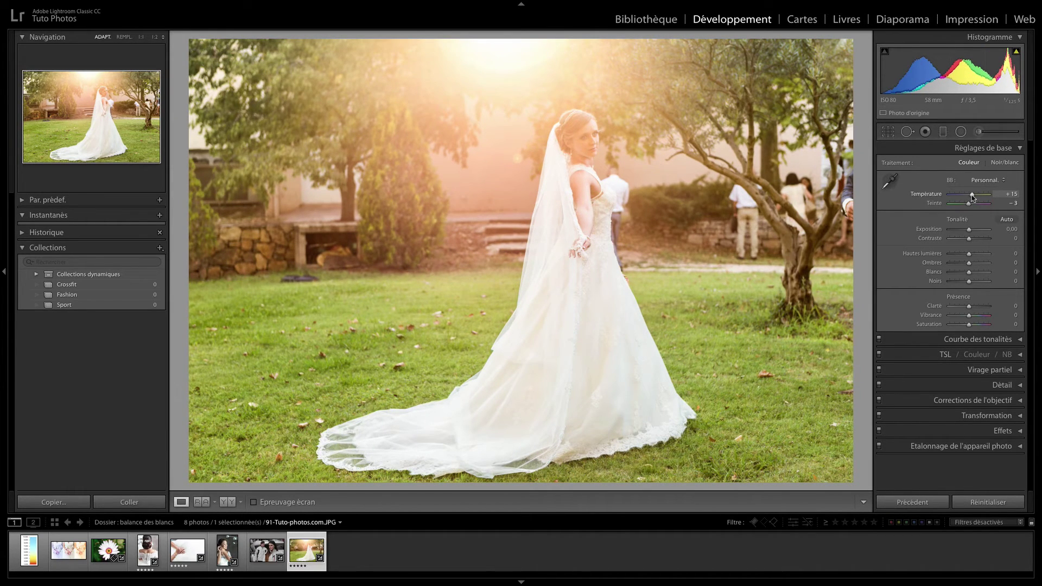
{"action": "left_click", "coordinate": [601, 152]}
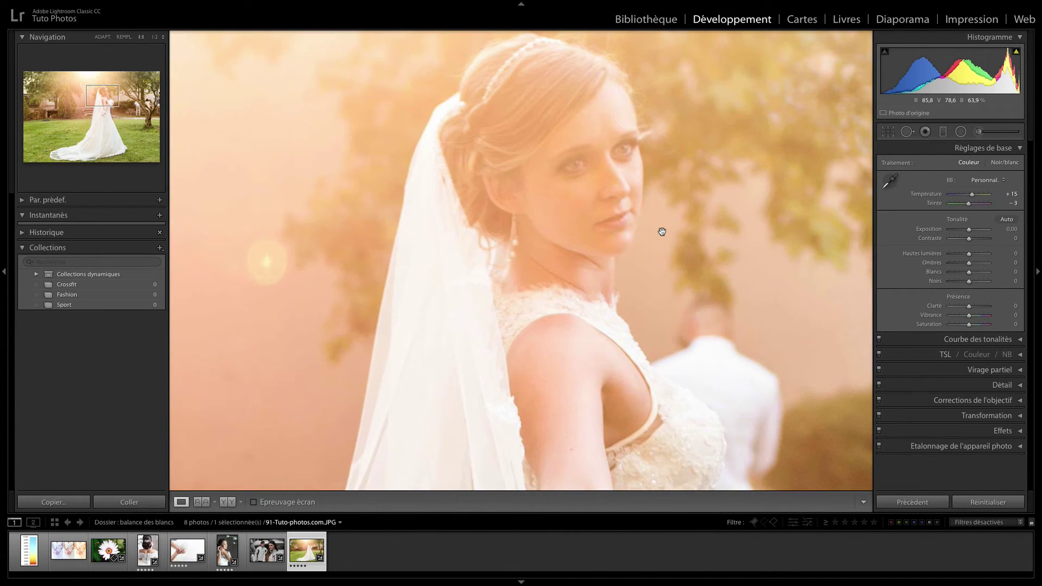
{"action": "left_click", "coordinate": [662, 232]}
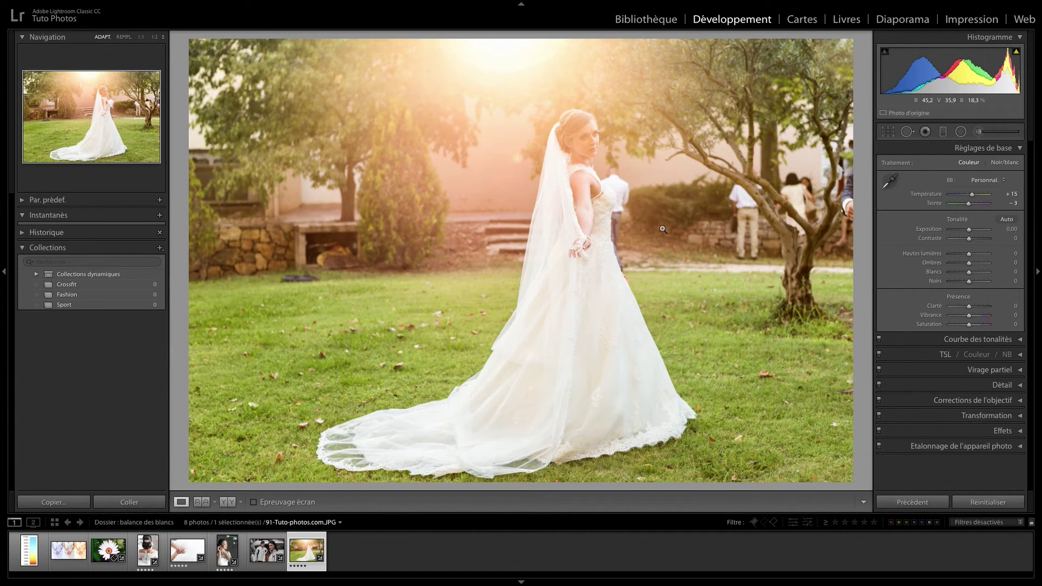